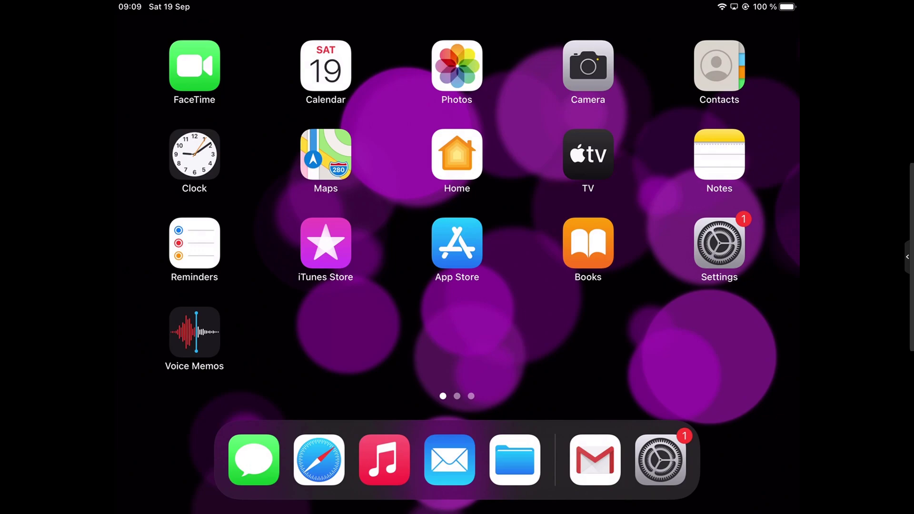
# Bring up the App Store icon's shortcut options on the Home Screen and launch it
pyautogui.rightClick(457, 242)
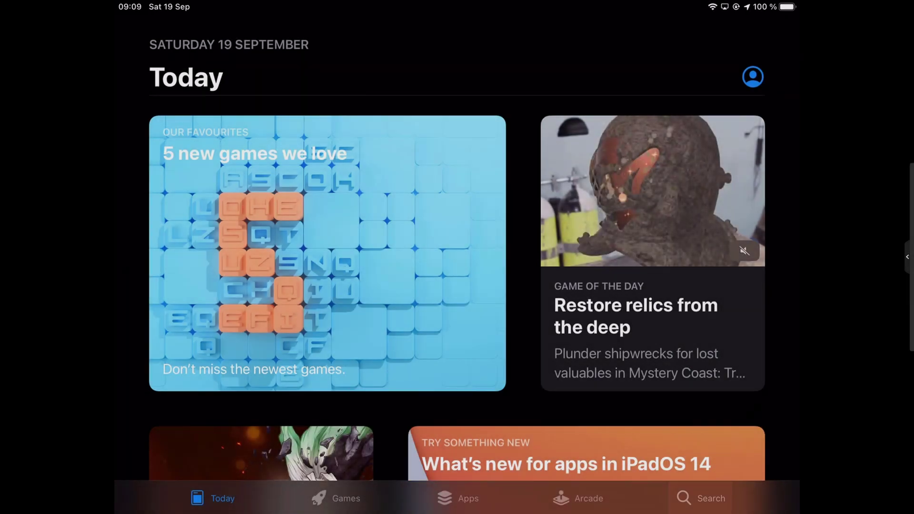
# Search the App Store for "google classroom"
pyautogui.click(700, 498)
pyautogui.click(300, 106)
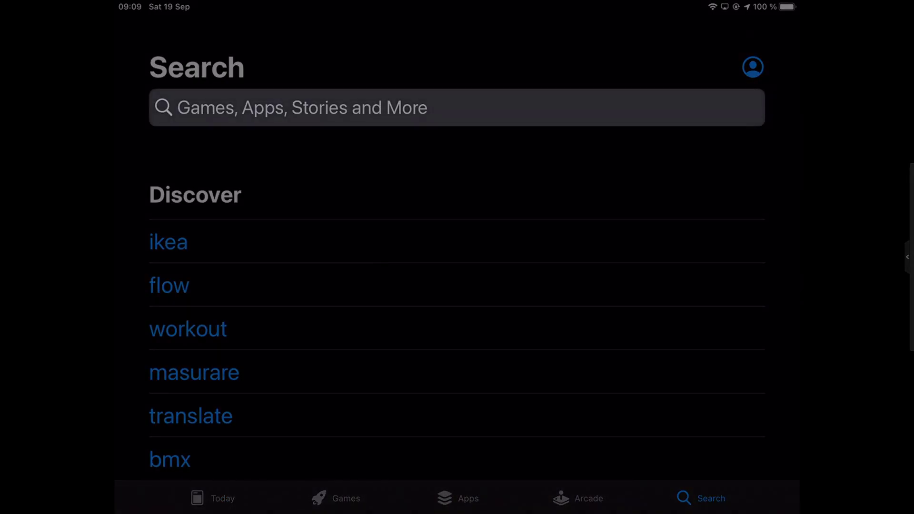
pyautogui.write('g')
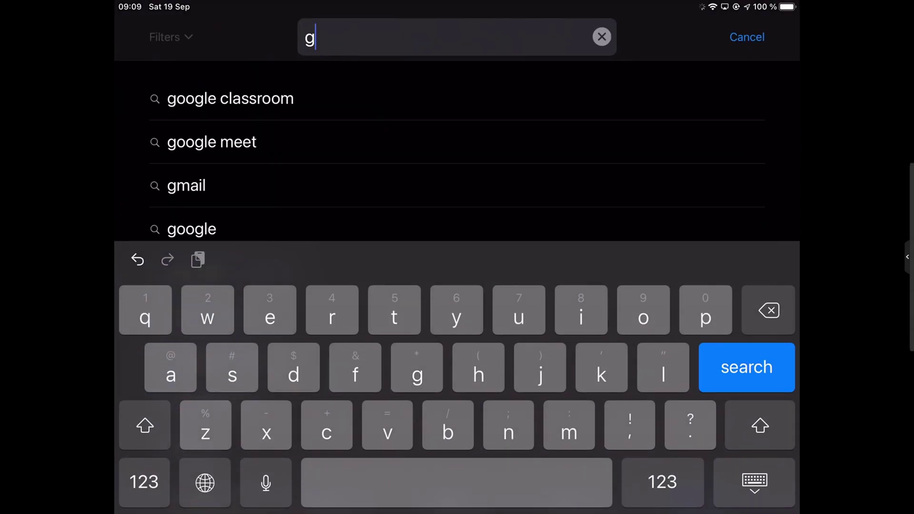
pyautogui.write('oogl')
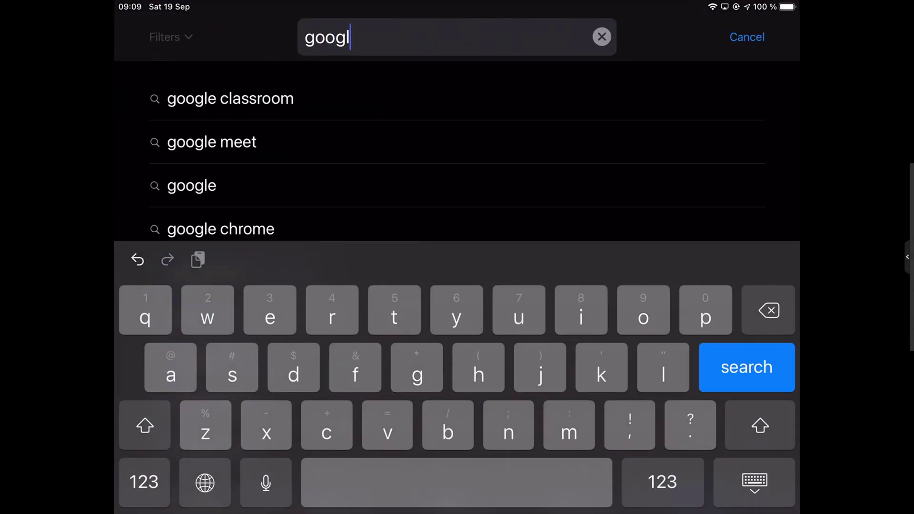
pyautogui.write('e classroom')
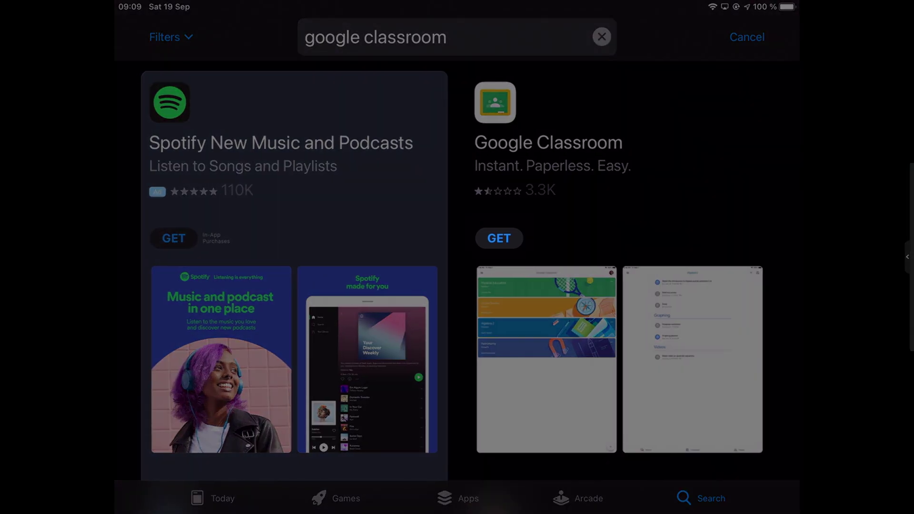
# Get and install Google Classroom, authorising the download with the Apple ID password
pyautogui.click(498, 238)
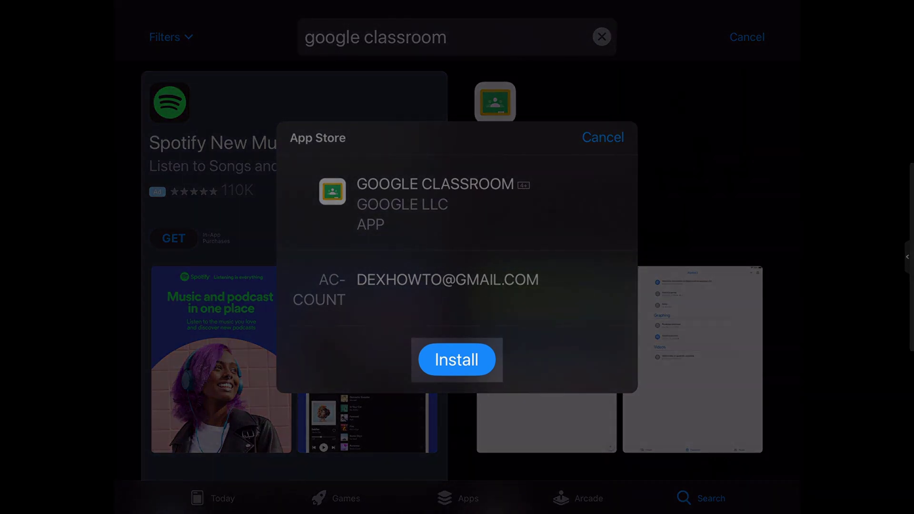
pyautogui.click(456, 359)
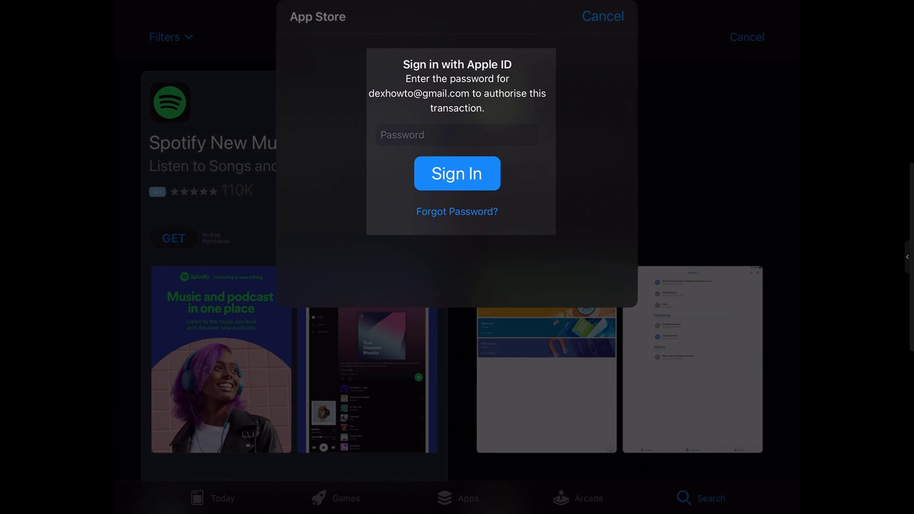
pyautogui.write('p')
pyautogui.press('Return')
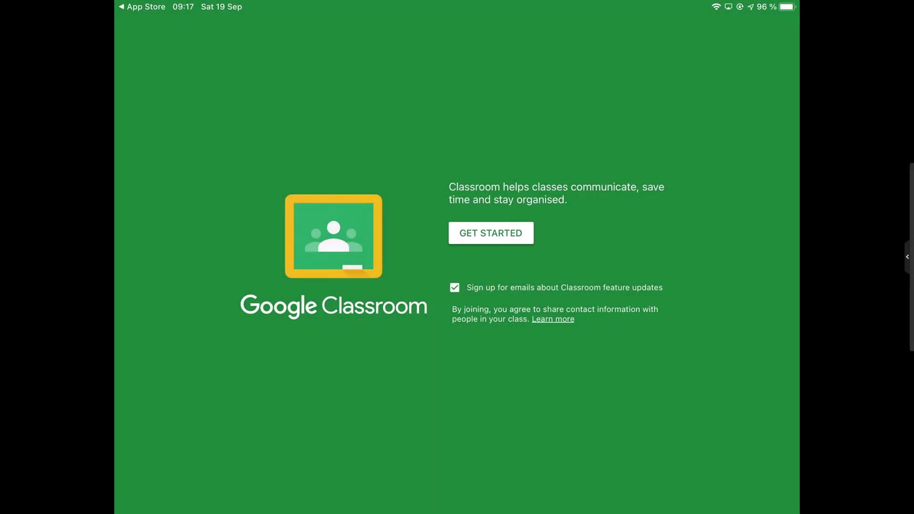
# Get started in Google Classroom and allow its notifications
pyautogui.click(491, 233)
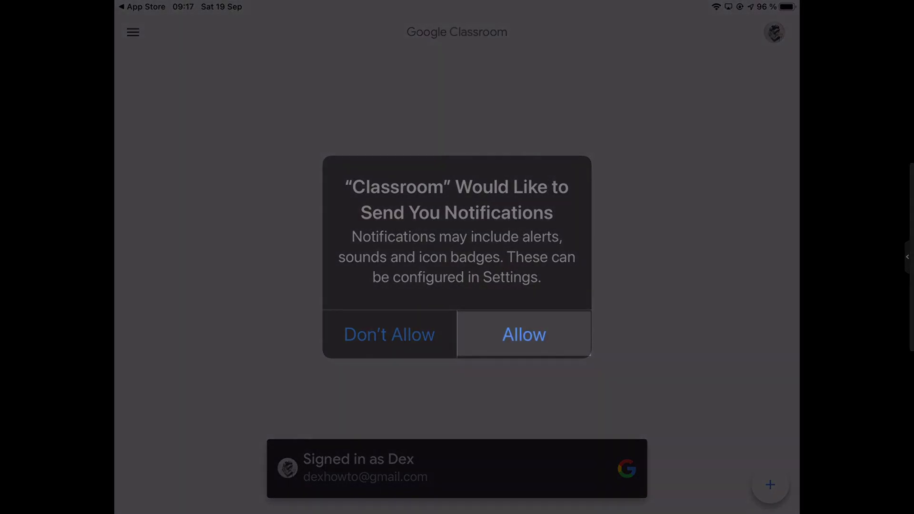
pyautogui.click(524, 334)
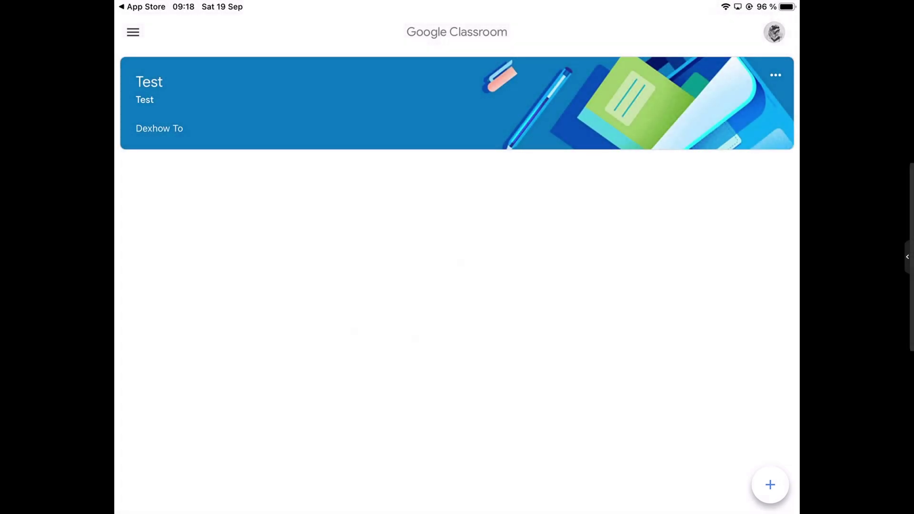
# Go to the To do list from the Classroom navigation menu
pyautogui.click(770, 484)
pyautogui.click(133, 31)
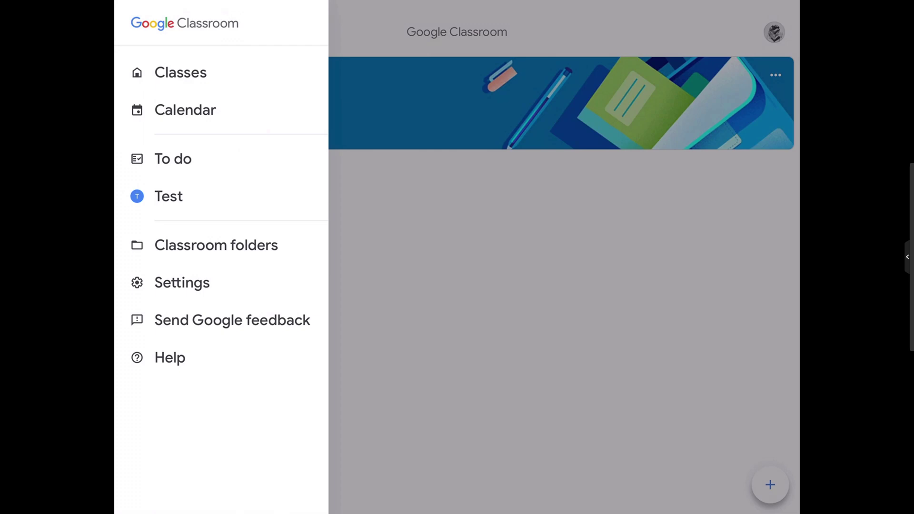
pyautogui.click(173, 158)
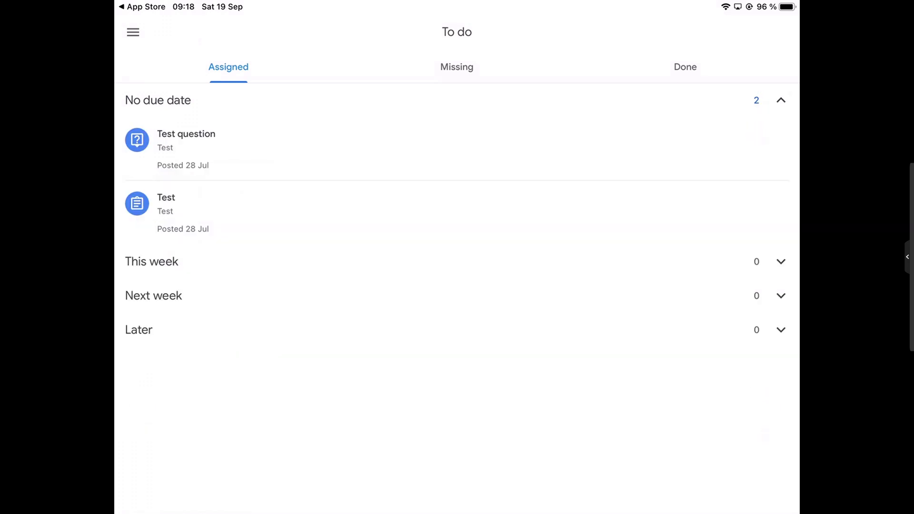
# Open the Test class from the navigation menu
pyautogui.click(133, 32)
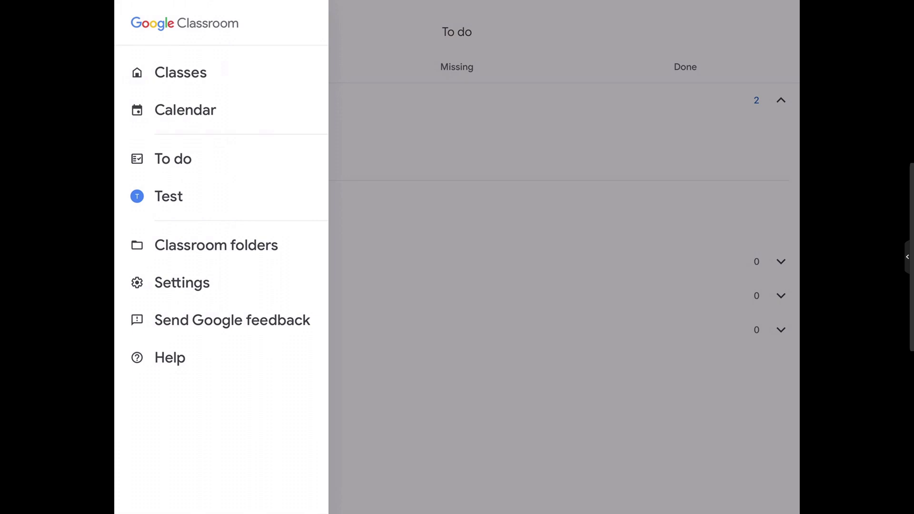
pyautogui.click(169, 196)
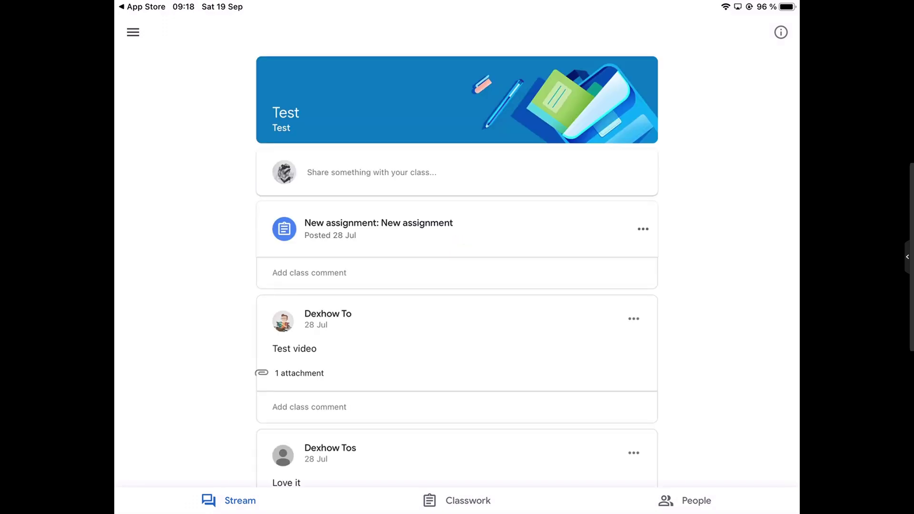
# Show the navigation drawer listing Classes, Calendar, To do and Test
pyautogui.click(133, 32)
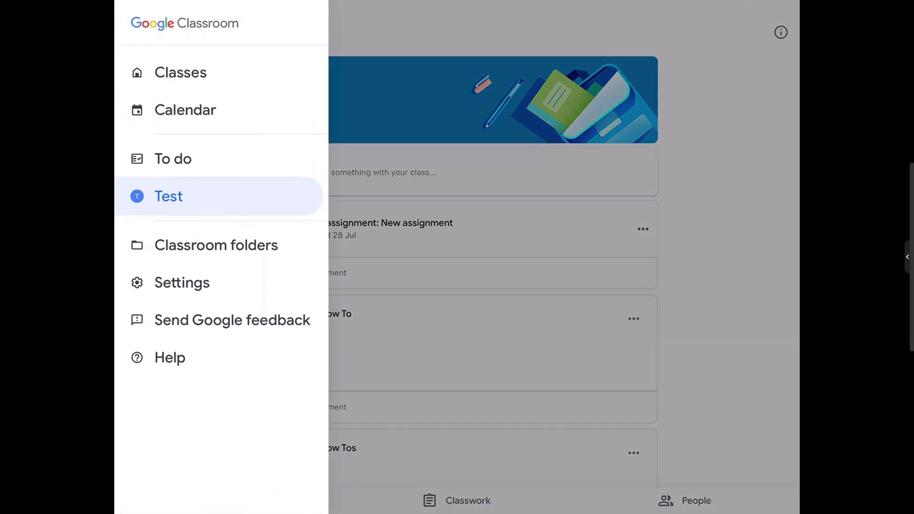